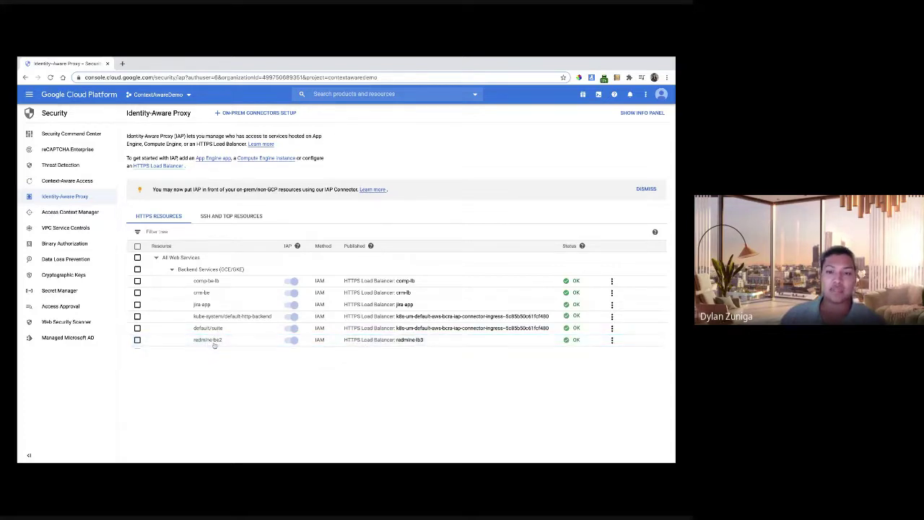
Grant the contractor account the IAP-secured Web App User role on redmine-be2 with the Secure Device access level, and expand that condition's member list.
click(216, 342)
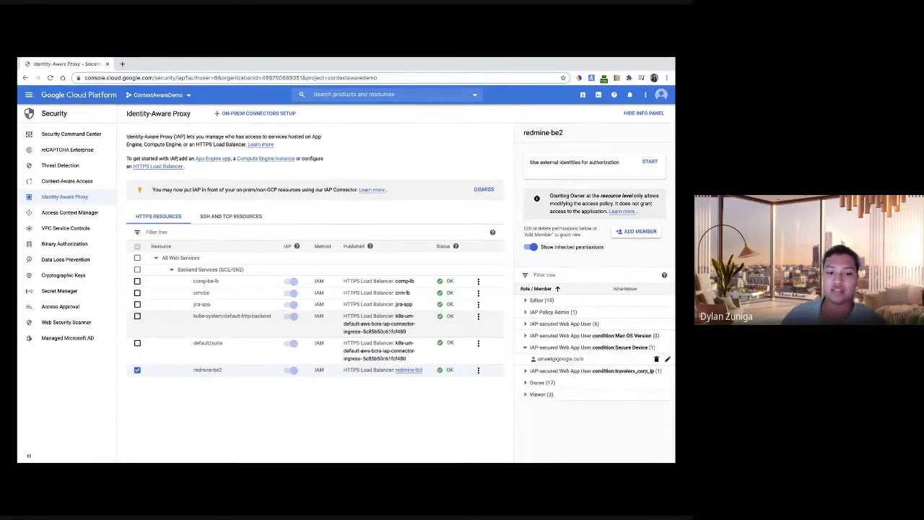
click(526, 347)
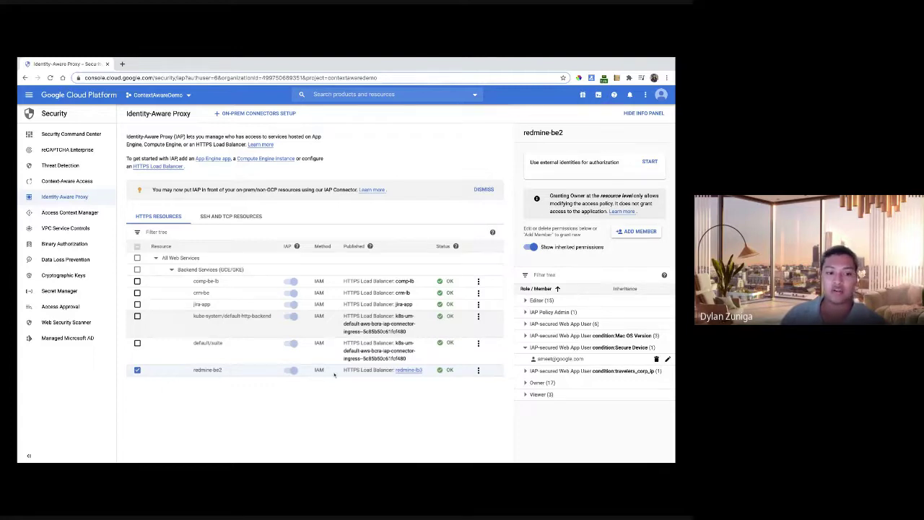
click(633, 232)
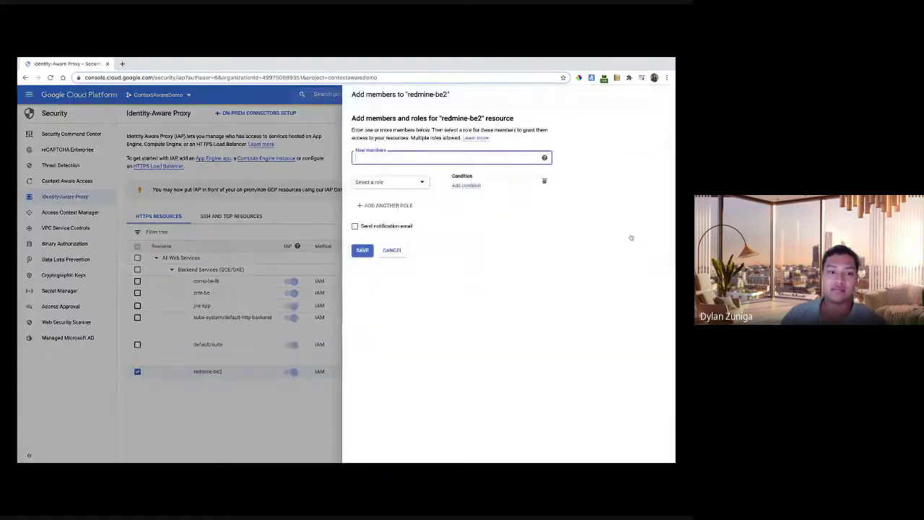
click(417, 182)
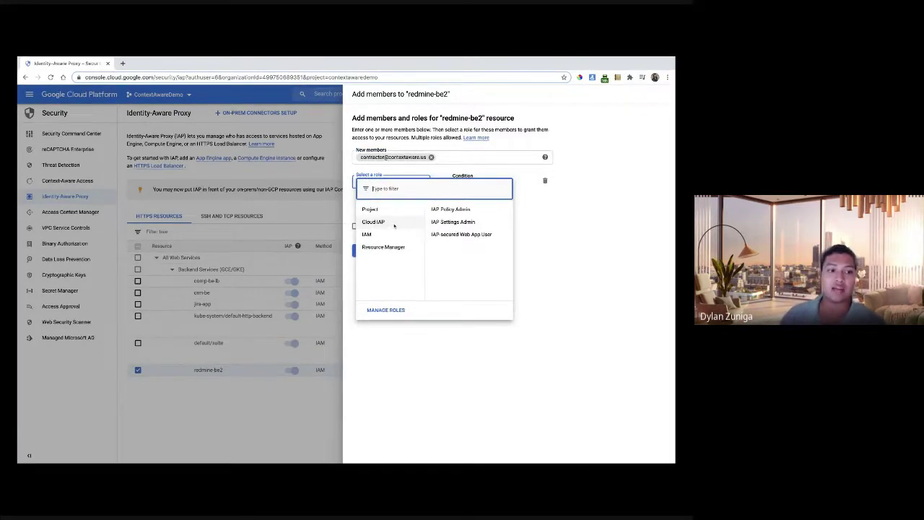
click(458, 237)
click(482, 184)
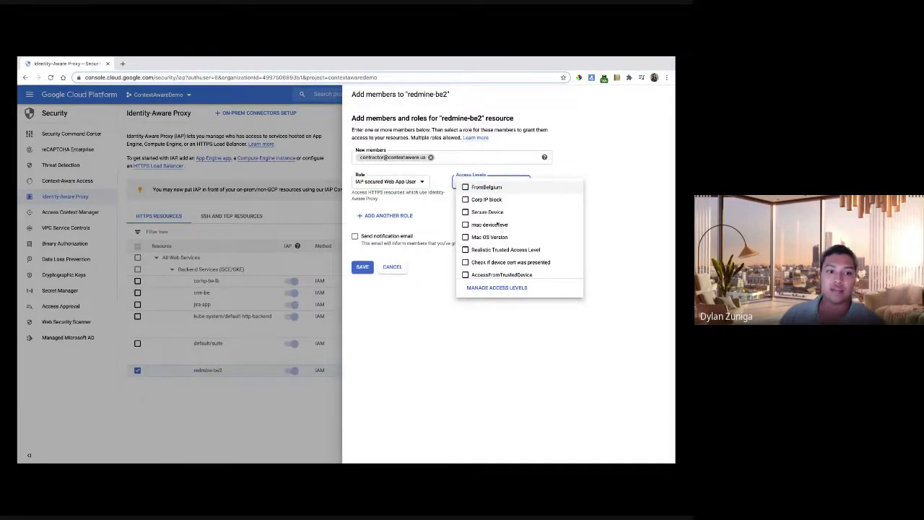
click(490, 213)
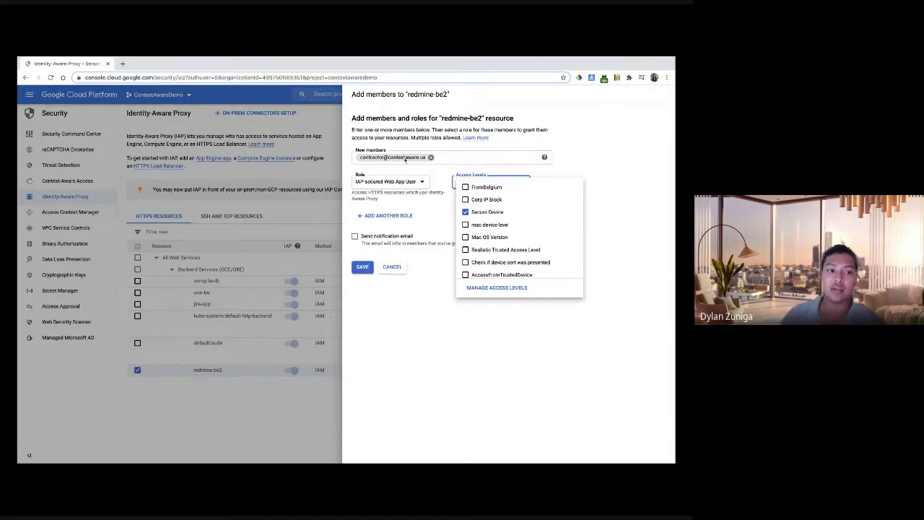
click(370, 271)
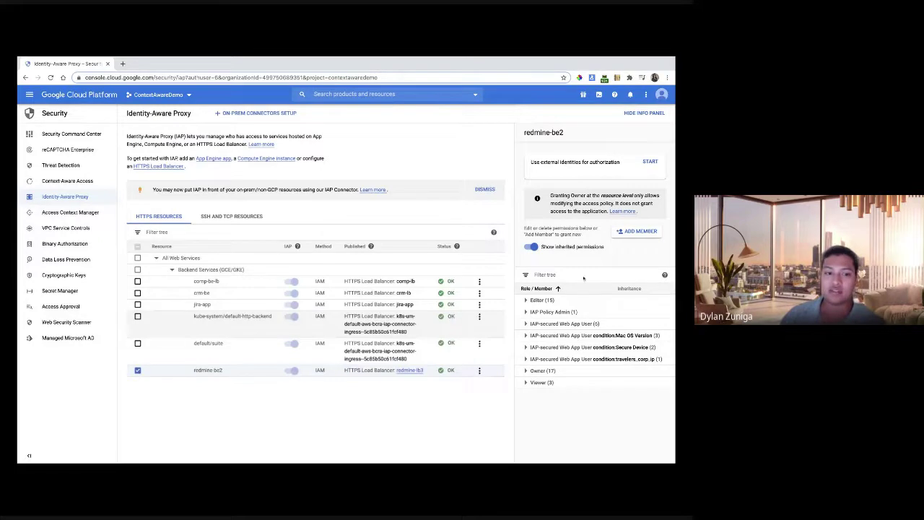
click(562, 346)
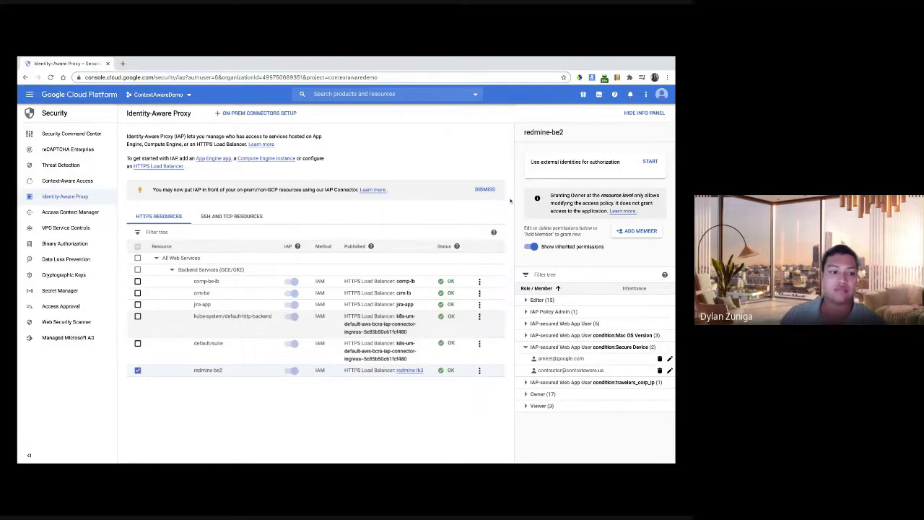
Switch to the contractor demo prototype and sign in to SuiteCRM with the demo account, its password and a security code instead of the security key.
key(alt+Tab)
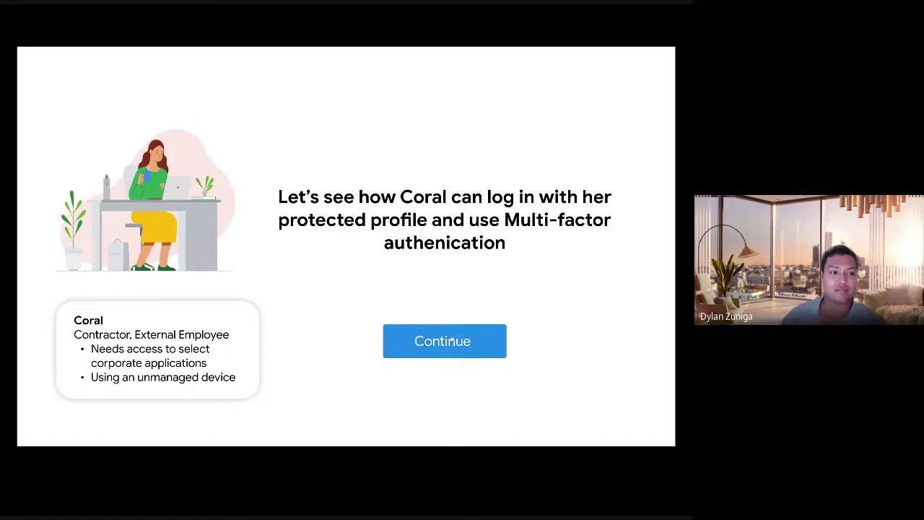
click(451, 339)
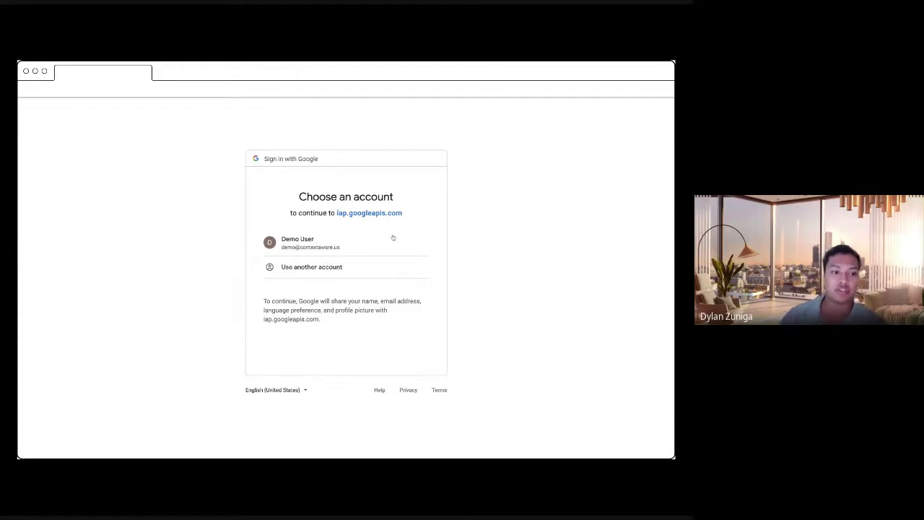
click(340, 242)
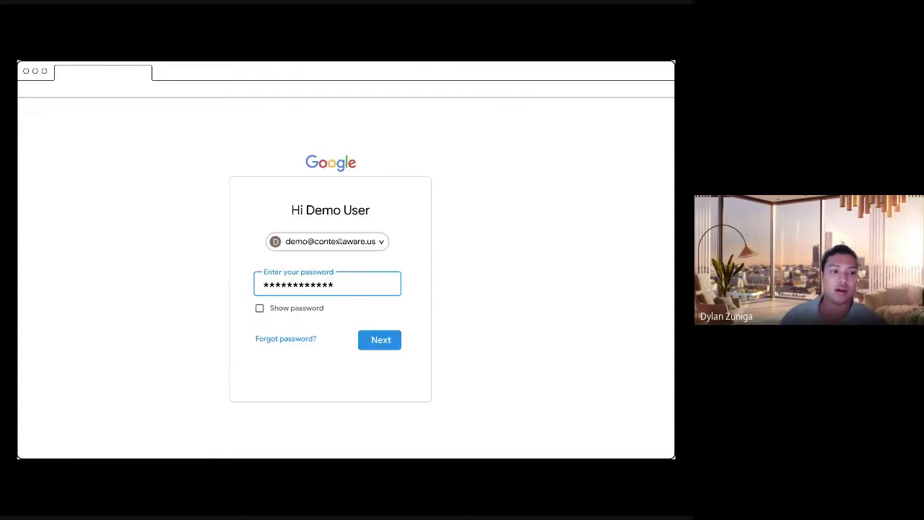
click(380, 340)
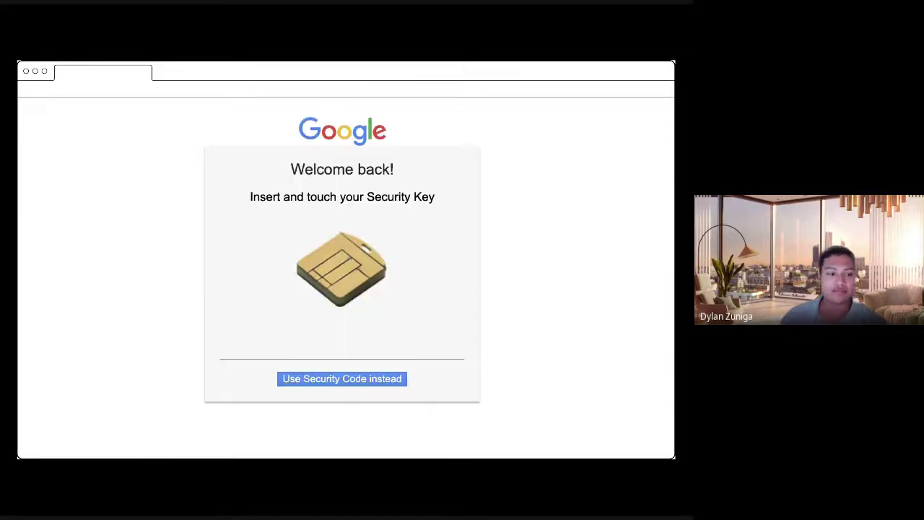
click(388, 379)
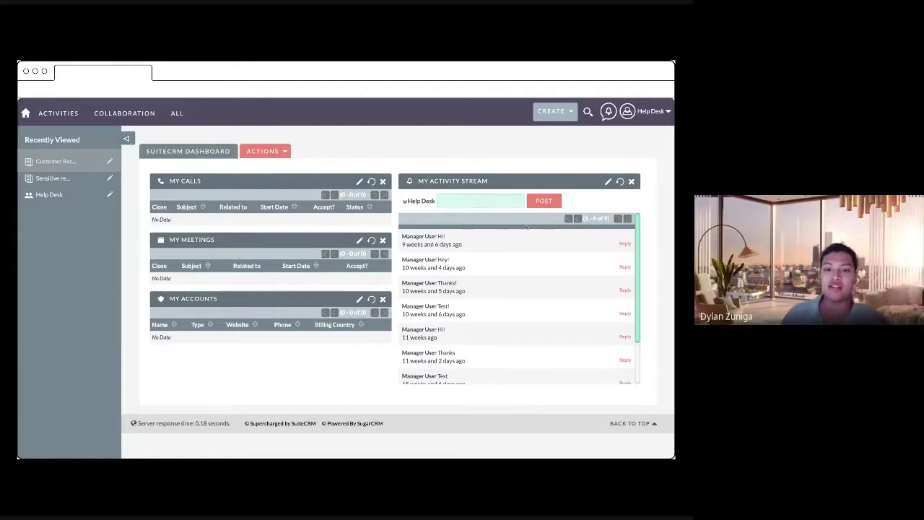
Start the data download scenario, sign in with the demo account, and try to download Customer Records CCN SSN.pdf from the CRM documents.
key(alt+Tab)
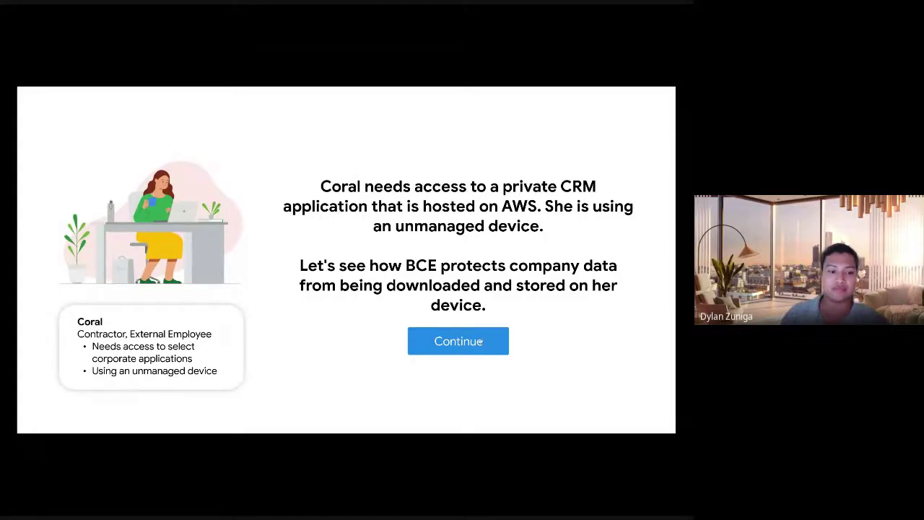
click(480, 342)
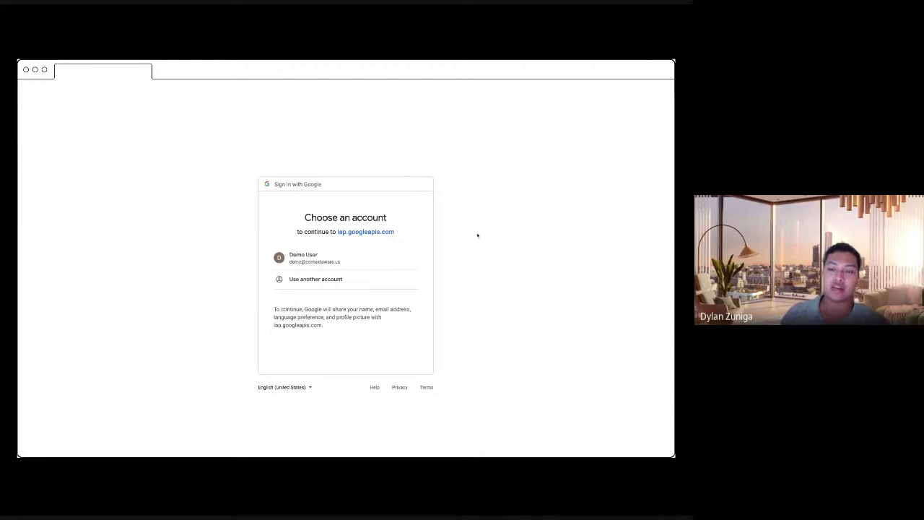
click(396, 259)
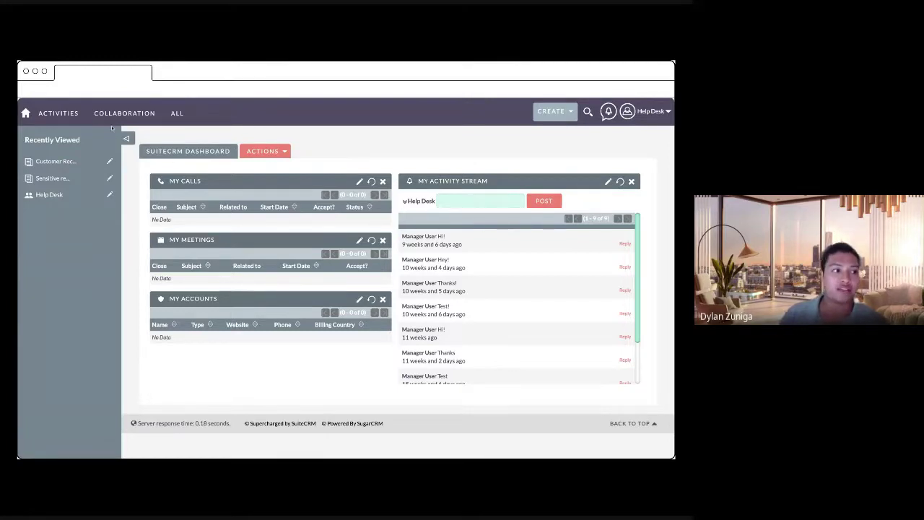
mouse_move(114, 111)
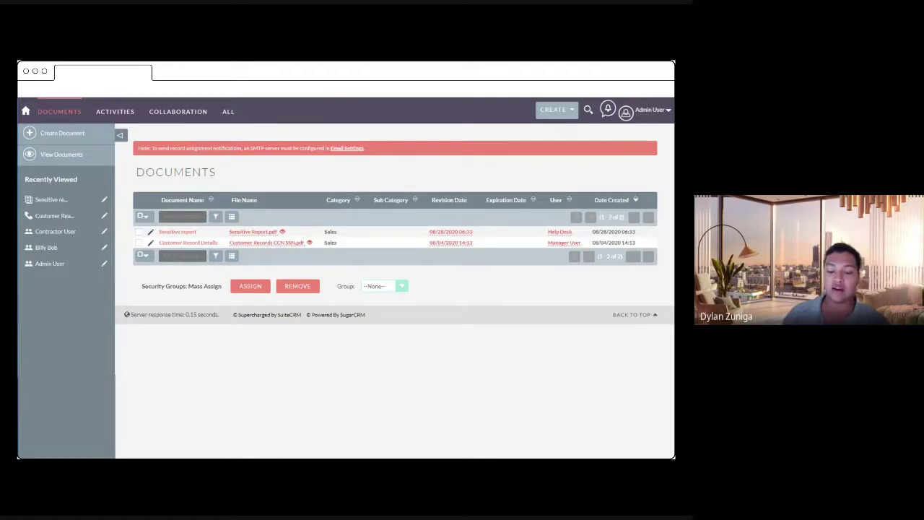
click(292, 244)
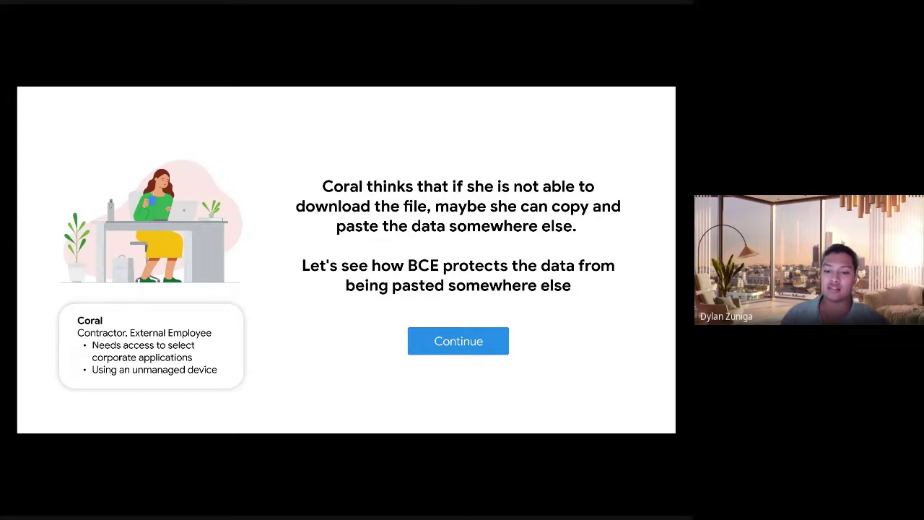
Start the copy-and-paste scenario and try to paste the customer records data from the PDF into a new Dropbox Paper doc.
click(483, 348)
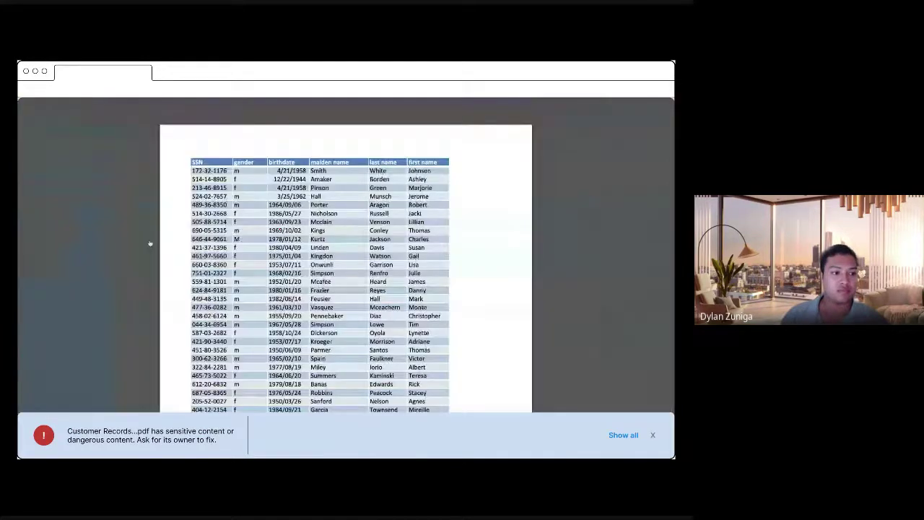
click(158, 242)
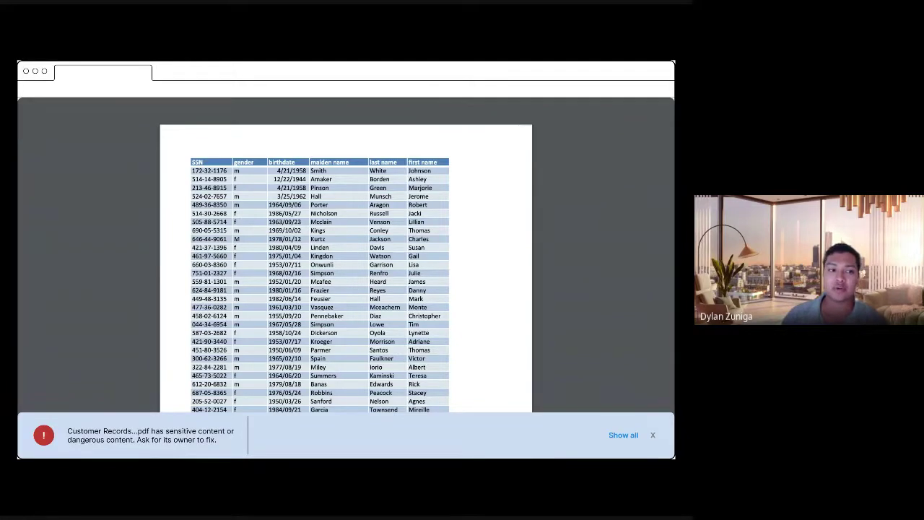
right_click(492, 220)
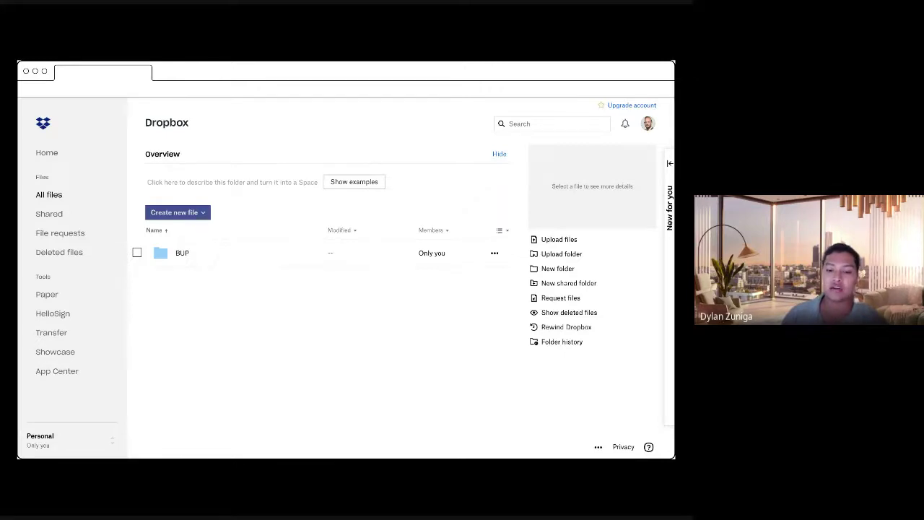
click(206, 214)
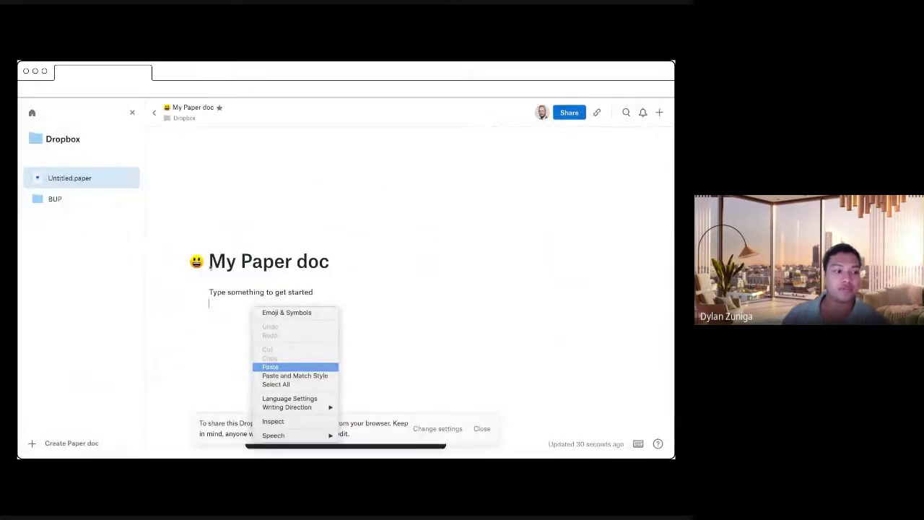
click(280, 370)
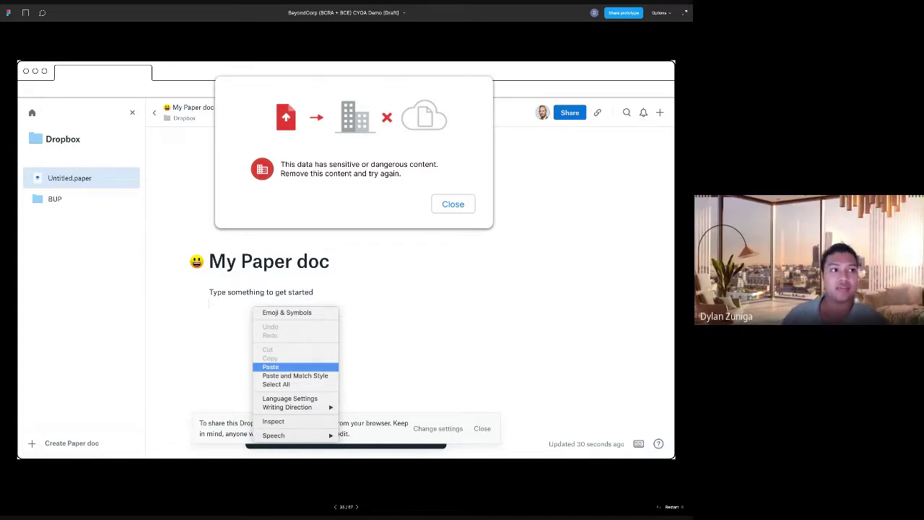
Switch to the Google Cloud console and open Access Context Manager for the beyondcorp.joonix.net organization.
key(alt+Tab)
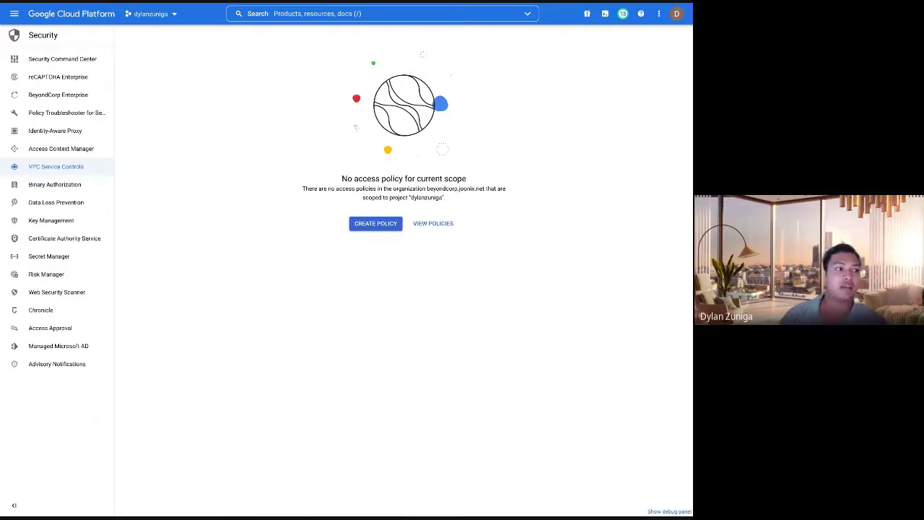
click(65, 148)
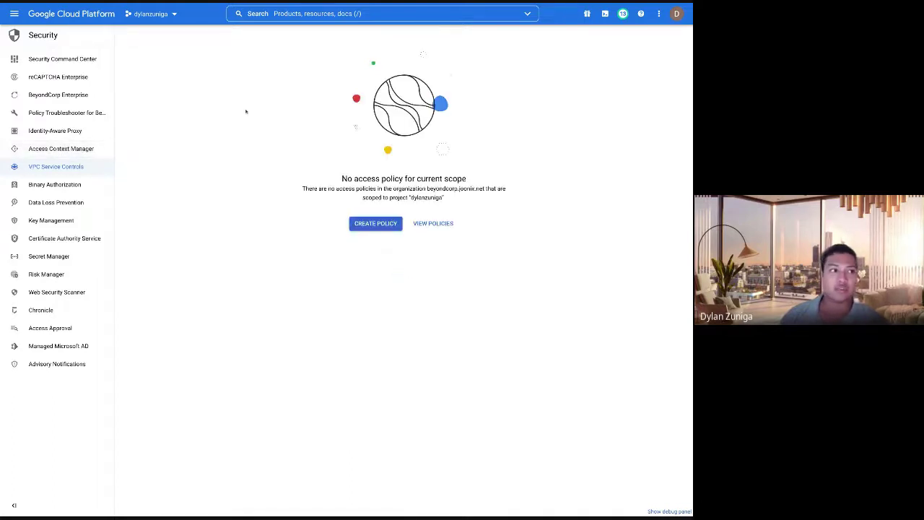
click(170, 14)
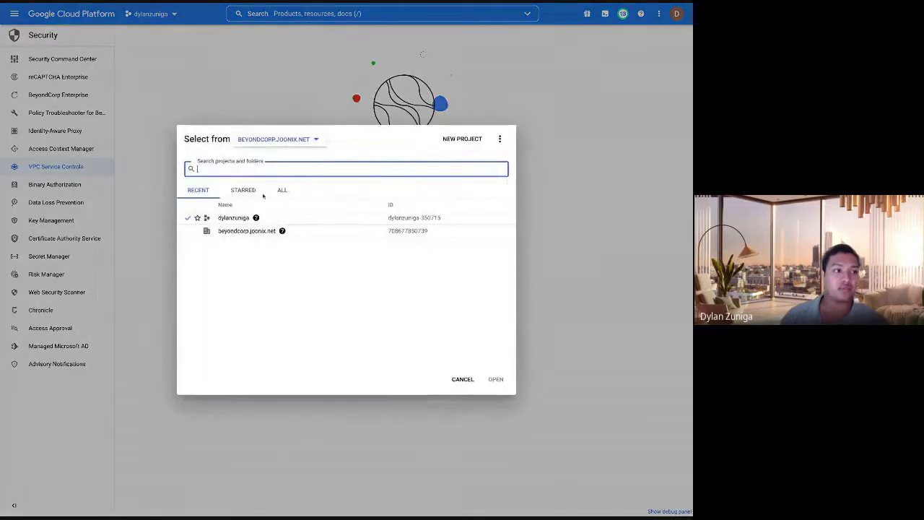
click(227, 231)
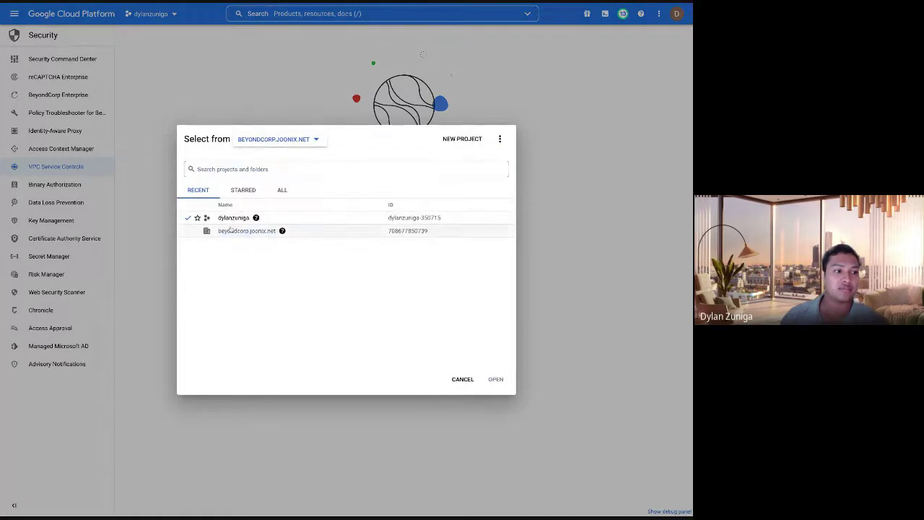
click(227, 231)
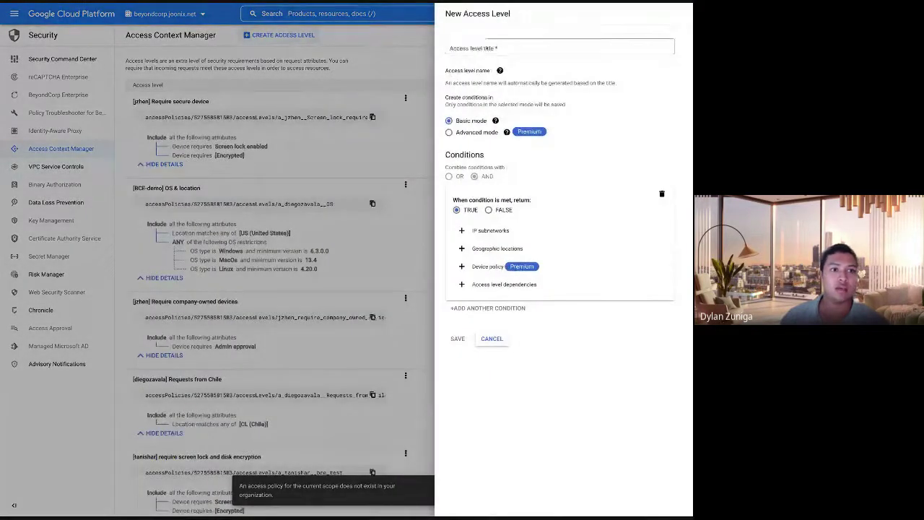
Title the new access level with the owner's name in square brackets followed by "screen lock required".
click(485, 48)
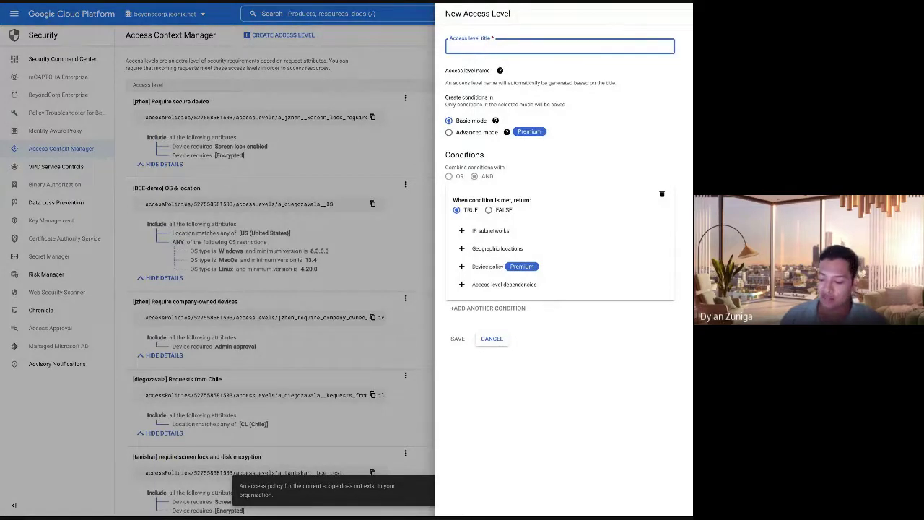
text([dylan)
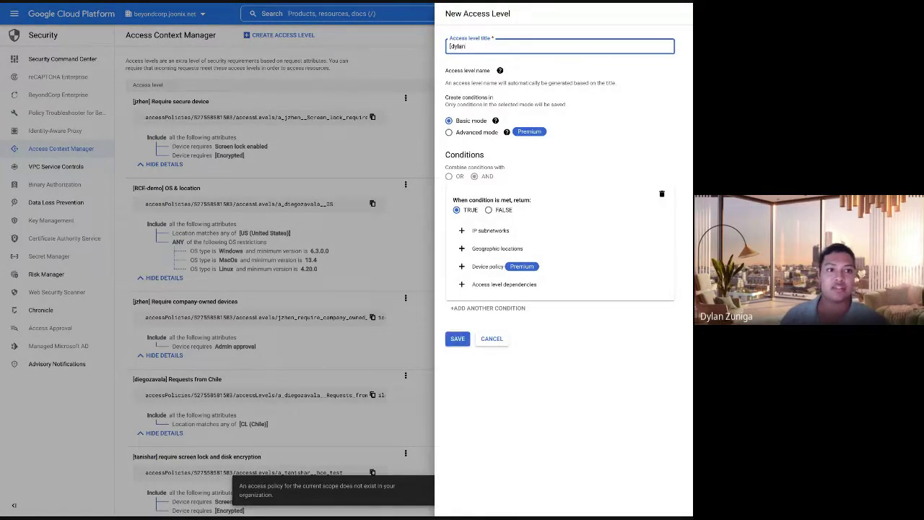
text(zuniga])
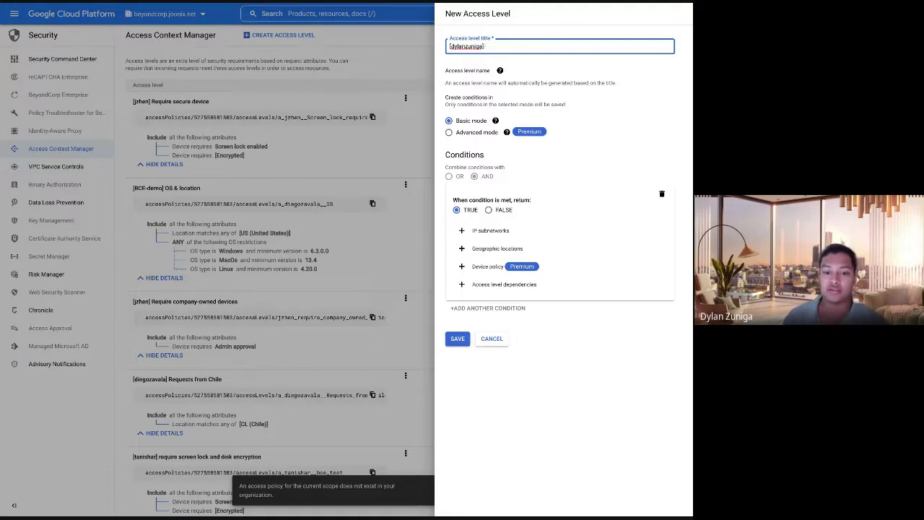
text(screen)
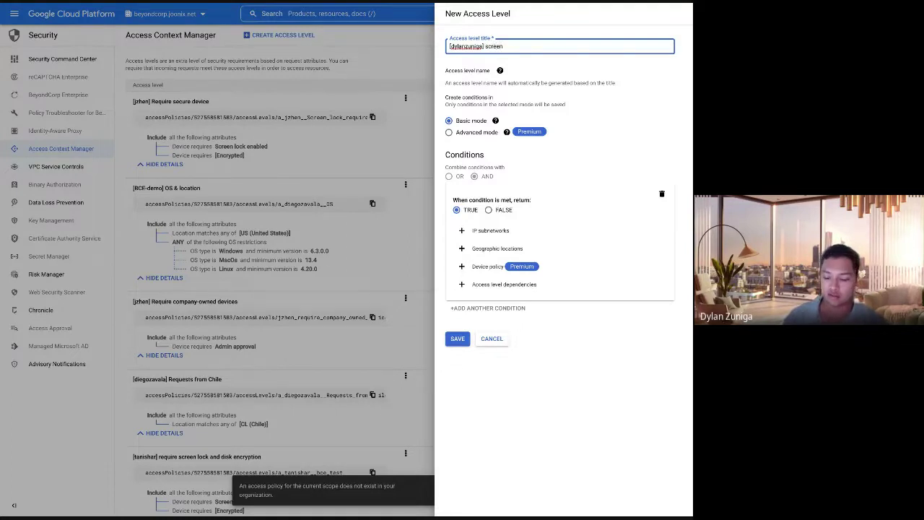
text( lock required)
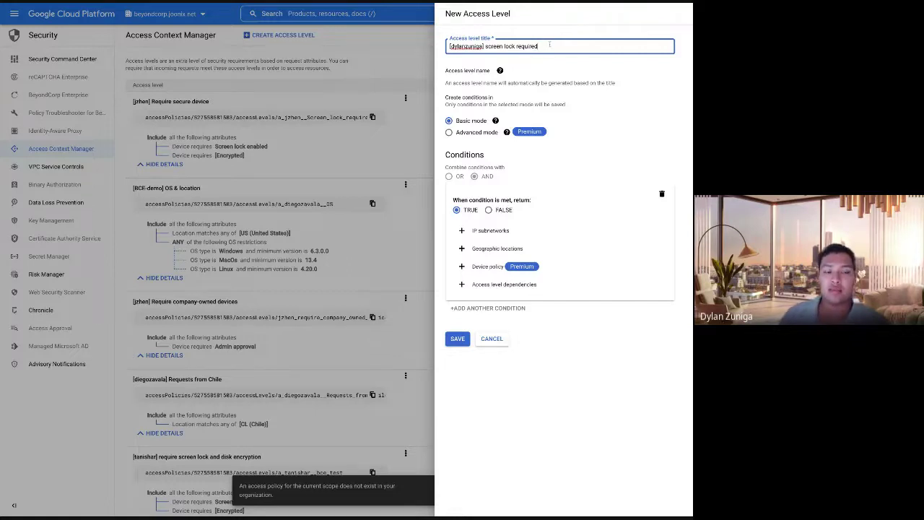
key(ctrl+a)
click(472, 82)
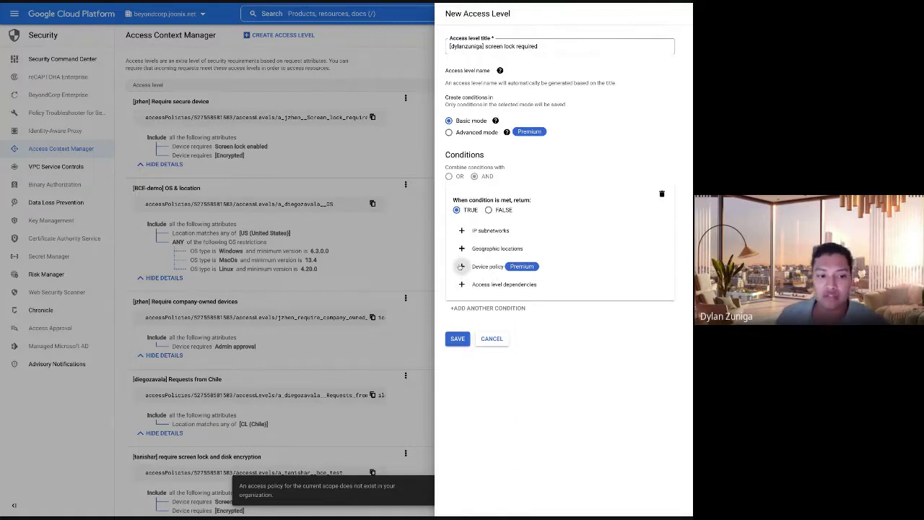
Try to save the new access level with a device policy that requires a screen lock, and leave the form.
click(460, 266)
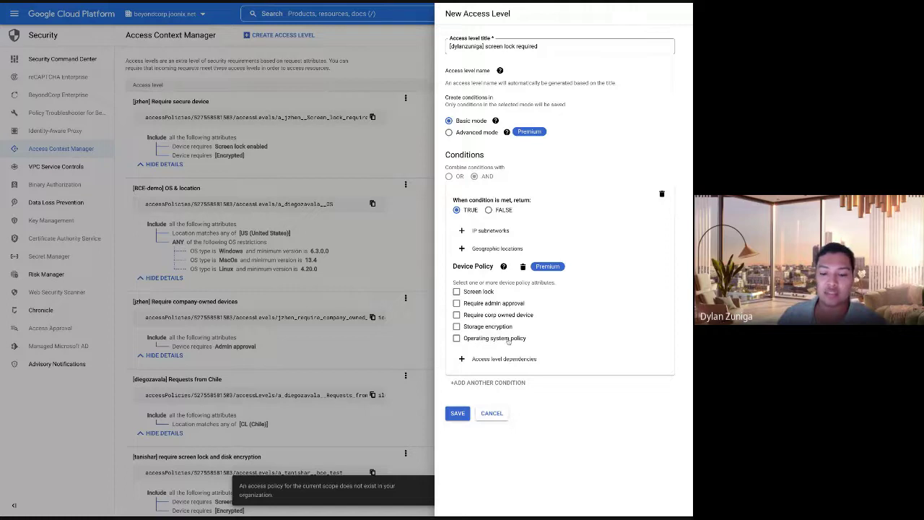
click(456, 292)
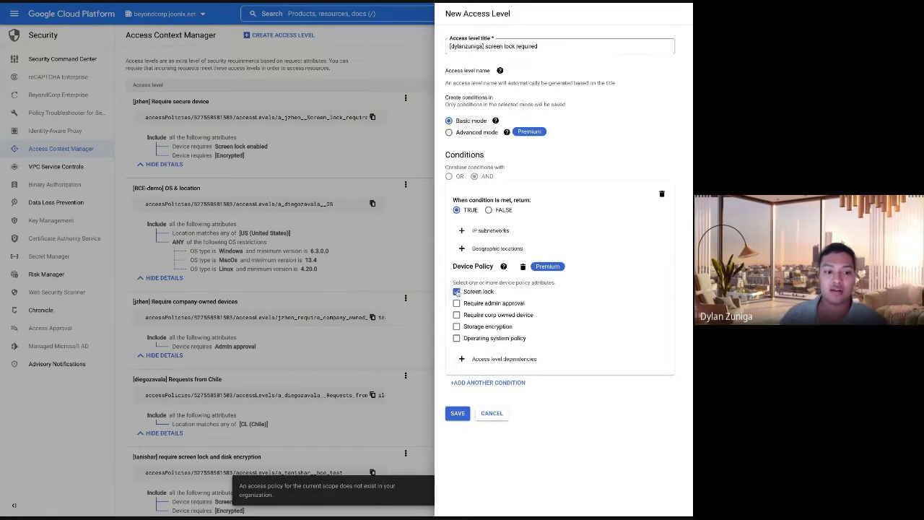
click(460, 416)
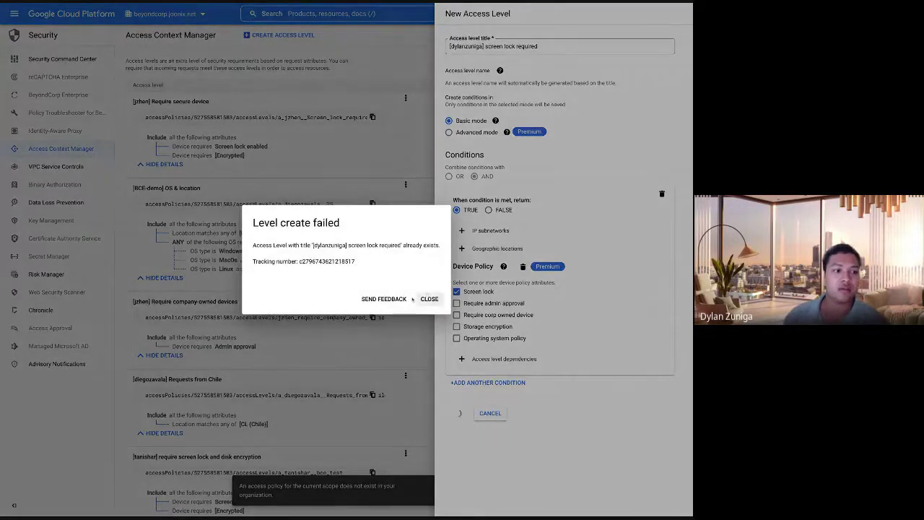
click(428, 299)
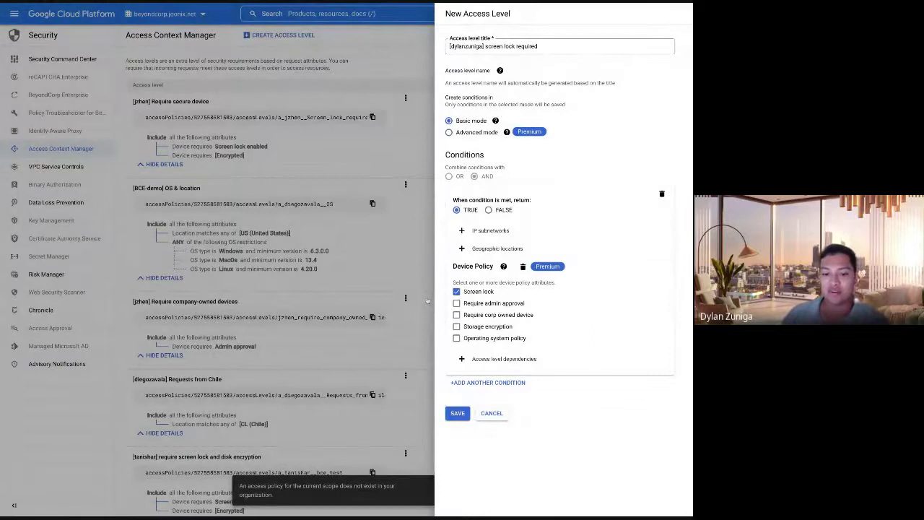
click(315, 83)
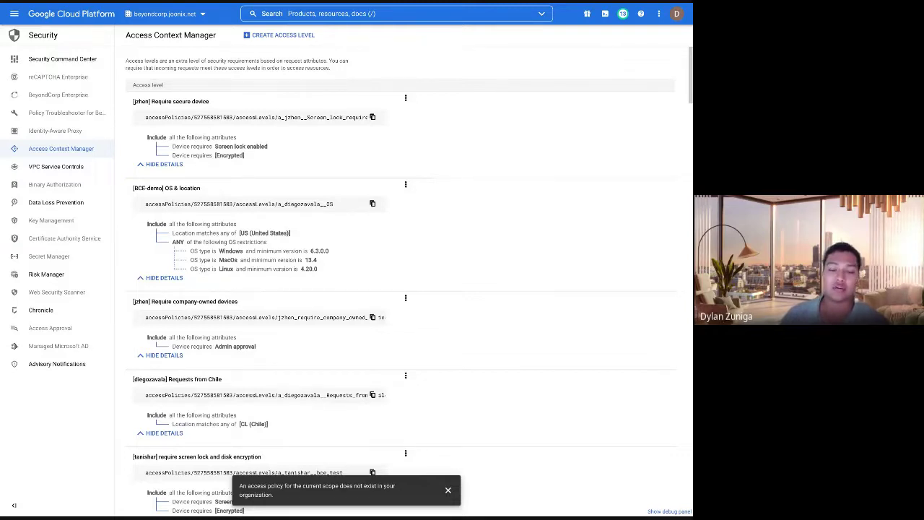
Open Identity-Aware Proxy for the owner's own project in the beyondcorp.joonix.net organization and select its Redmine backend service.
click(79, 130)
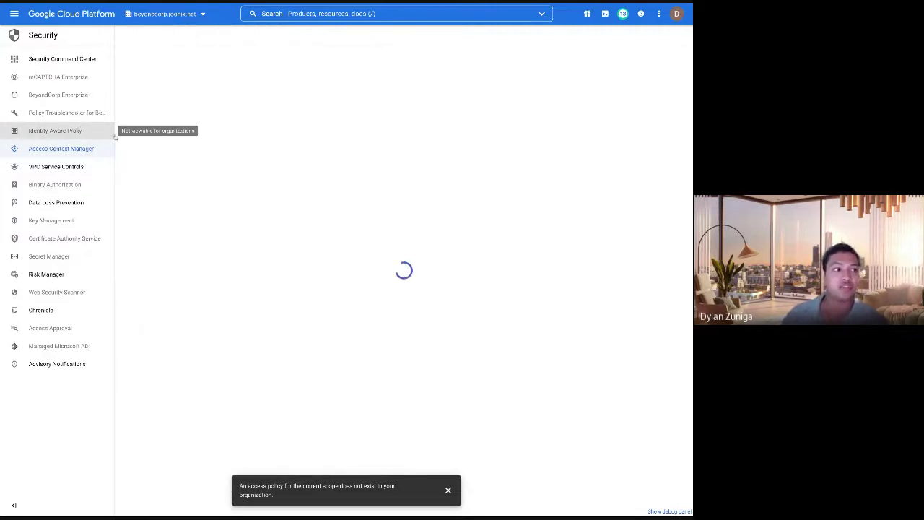
click(201, 13)
click(233, 230)
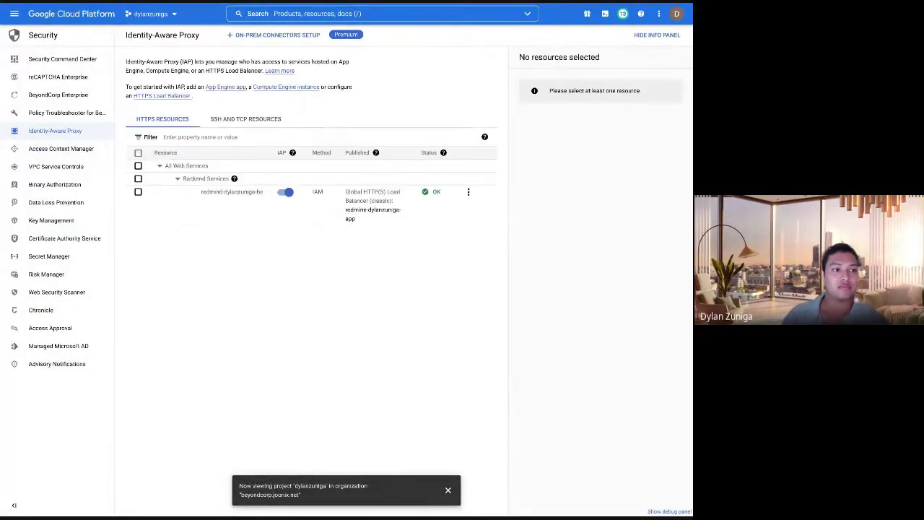
click(257, 212)
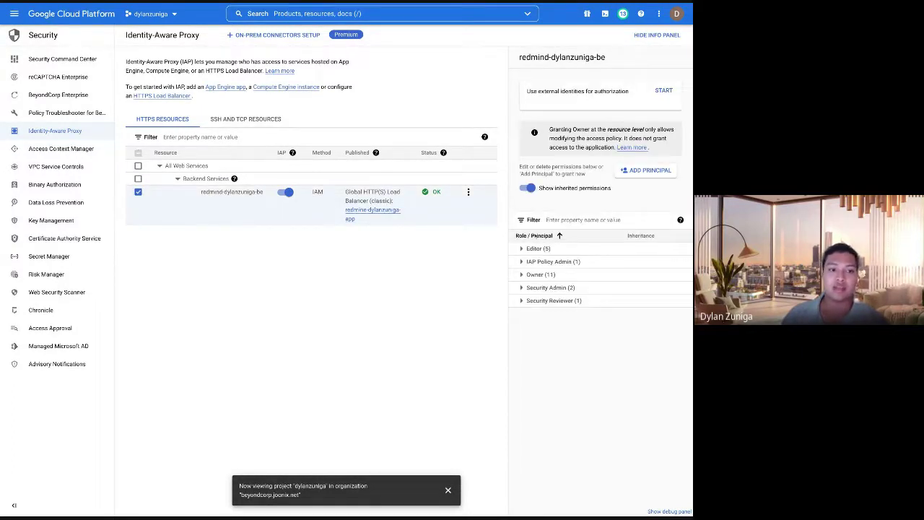
Hide the inherited permissions of the backend service and enter the owner's account as a new principal.
click(527, 188)
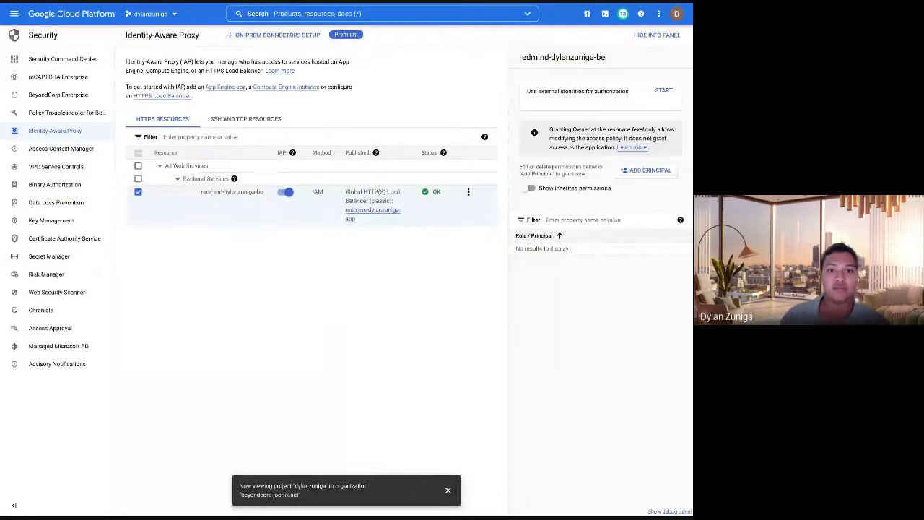
click(644, 170)
click(399, 84)
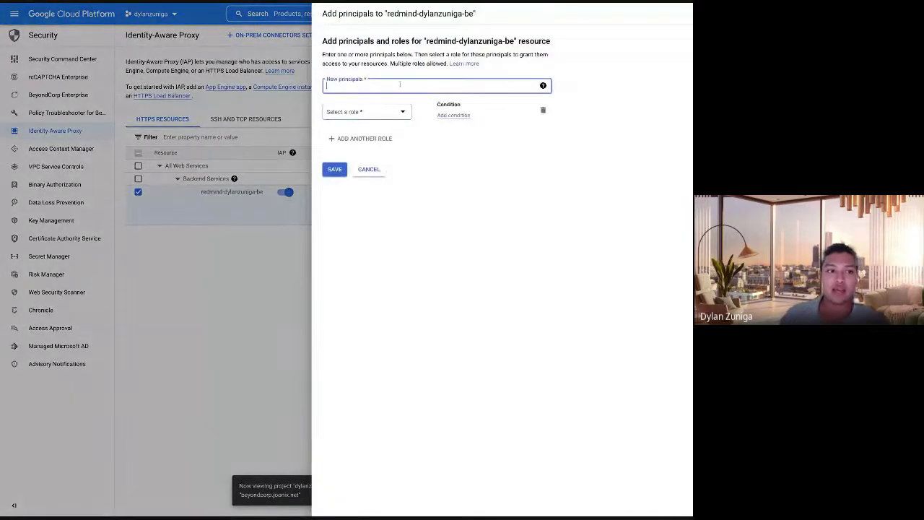
text(dylan)
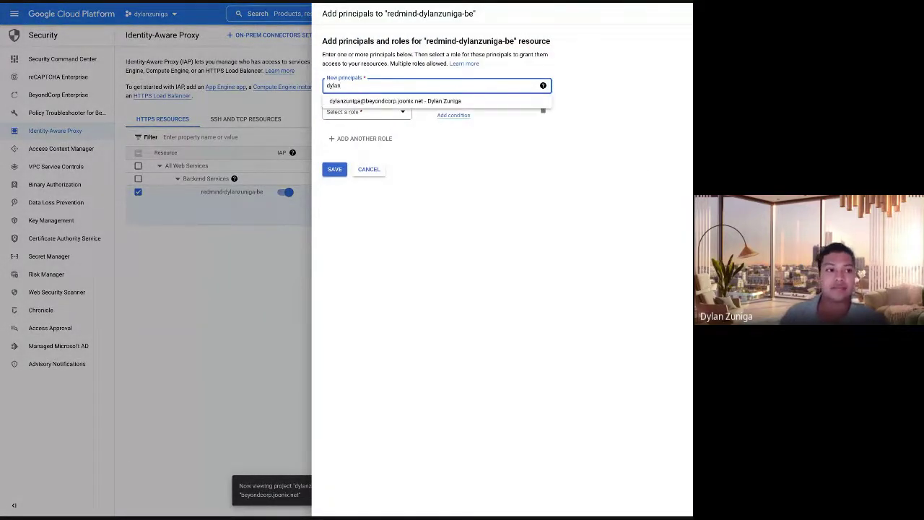
click(400, 101)
Grant the principal the IAP-secured Web App User role under the owner's "screen lock required" access level and save.
click(401, 110)
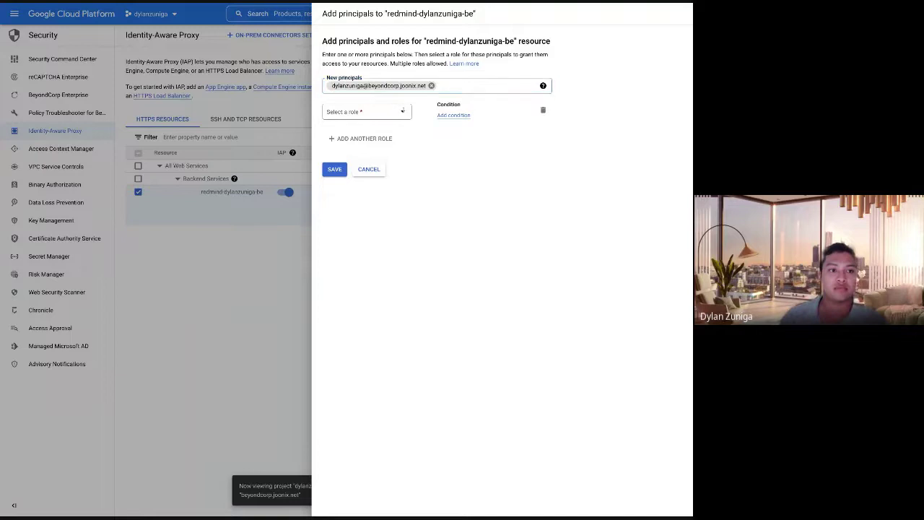
click(375, 186)
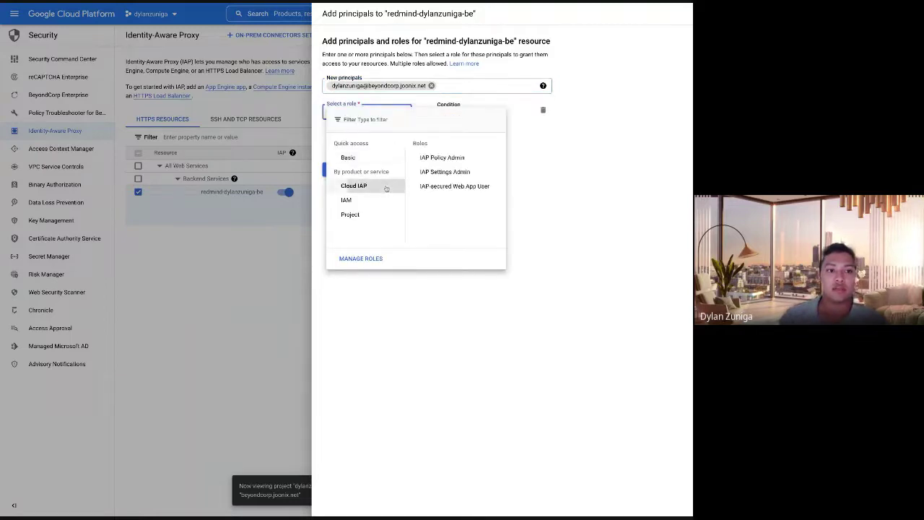
click(455, 185)
click(473, 114)
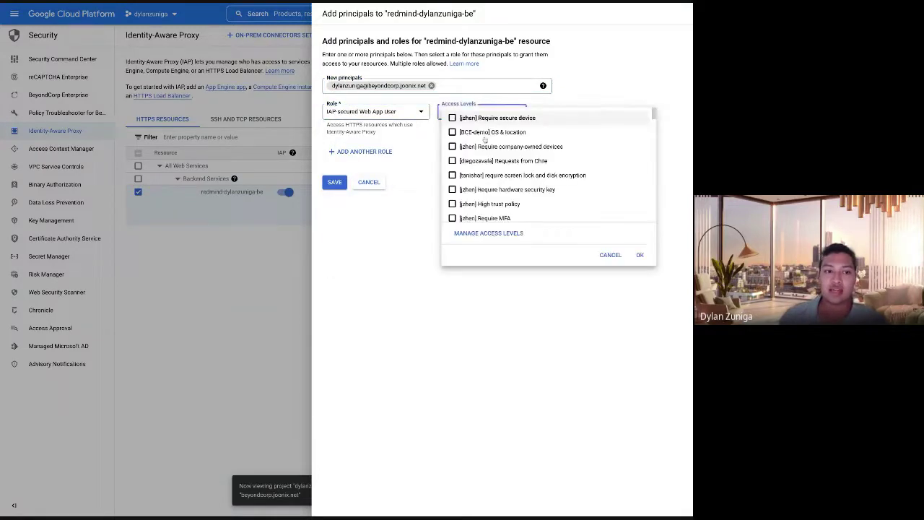
scroll(503, 169, down, 5)
click(495, 212)
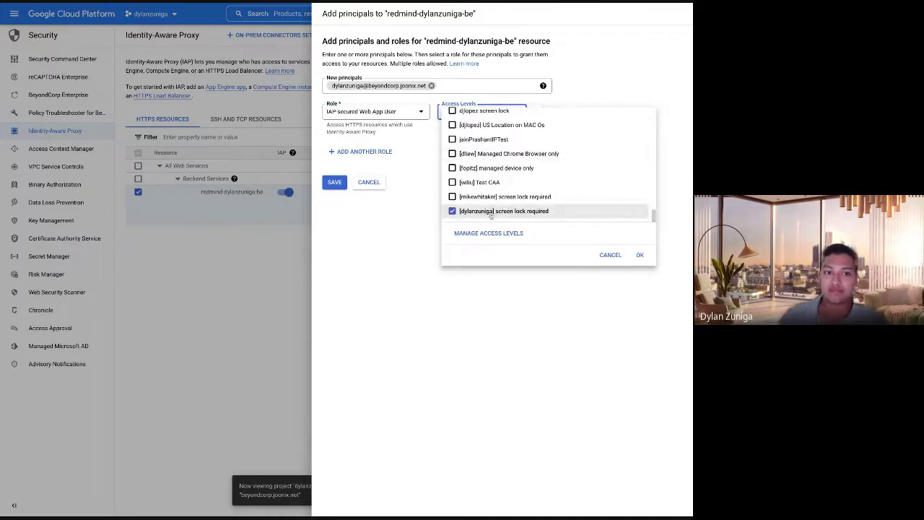
click(640, 254)
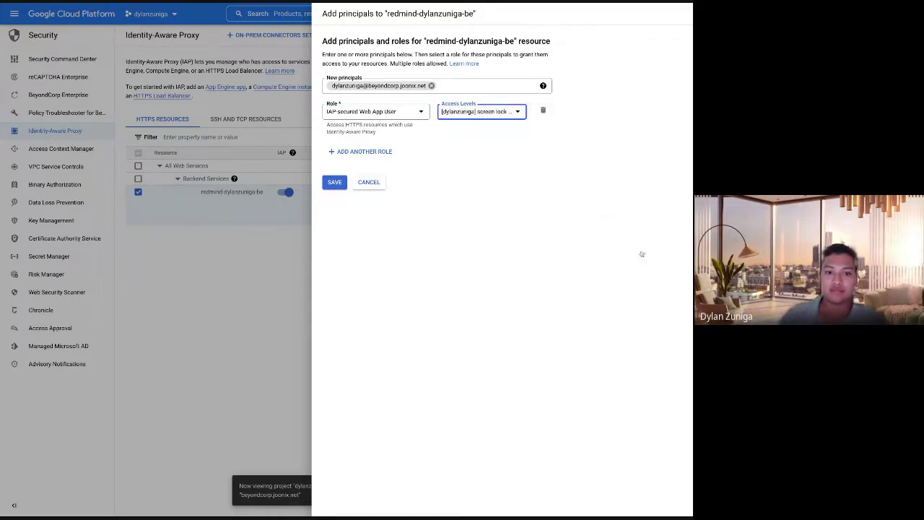
click(334, 182)
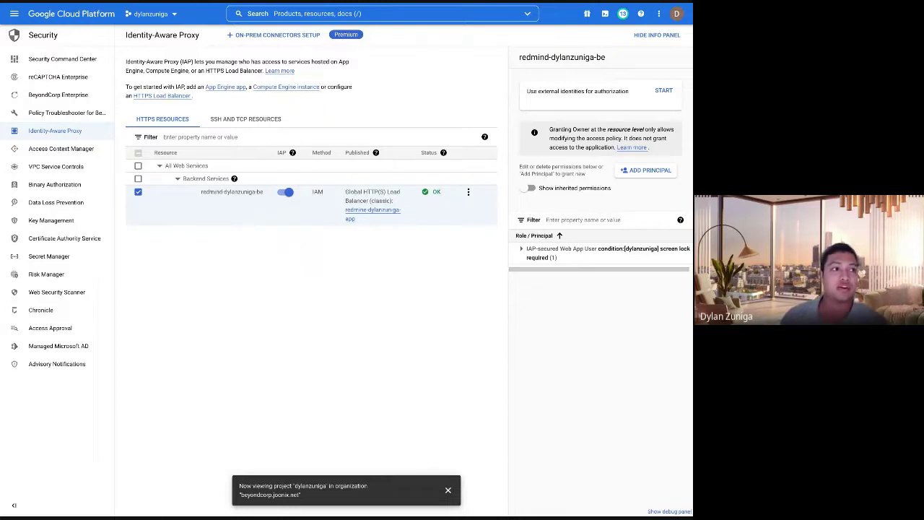
View the Redmine home page, switch to the BeyondCorp webinar 6.16.22 slides, and present from Setting the Stage to DoorDash and zero trust.
key(alt+Tab)
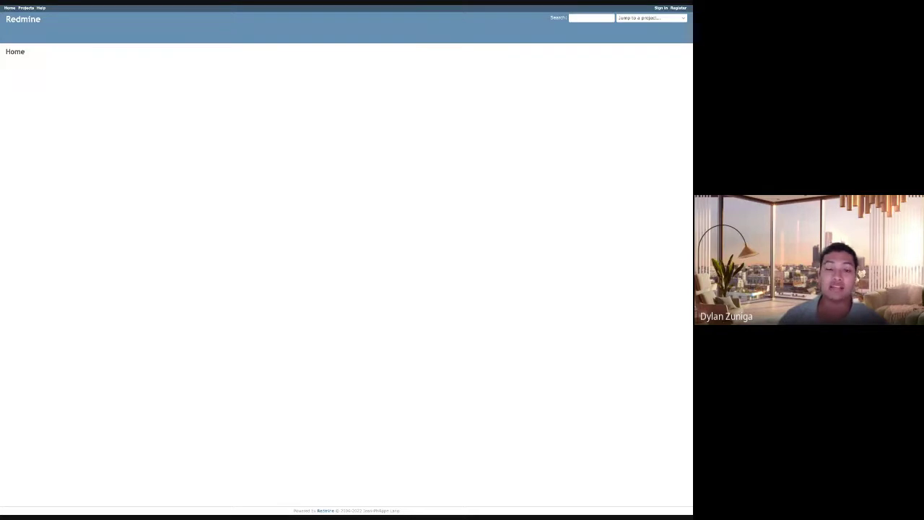
key(alt+Tab)
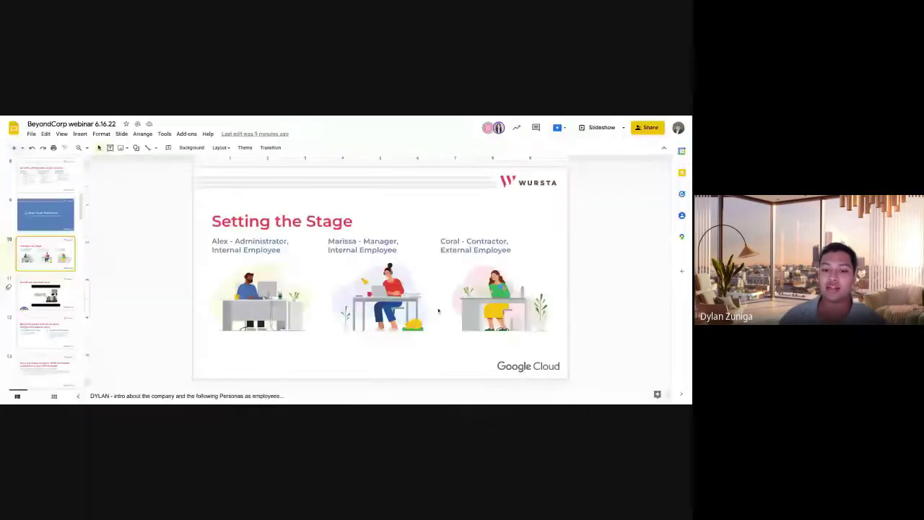
click(624, 127)
click(603, 142)
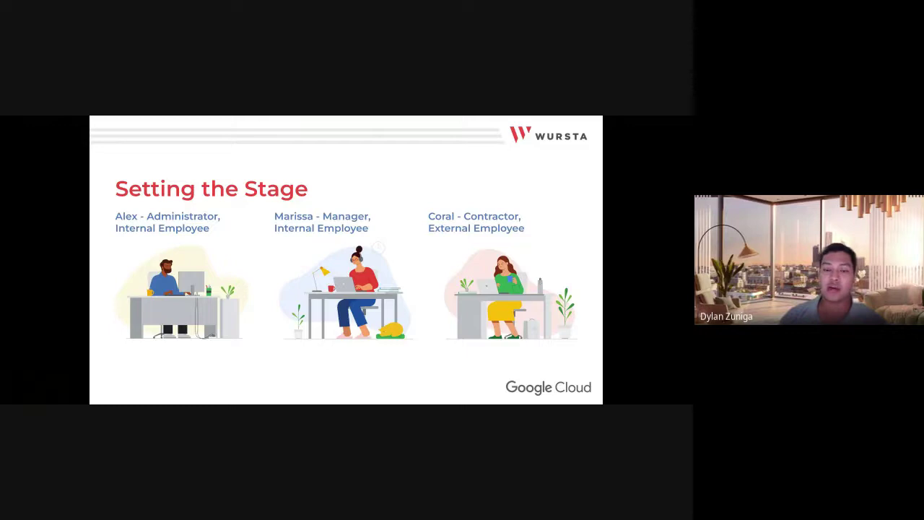
key(Right)
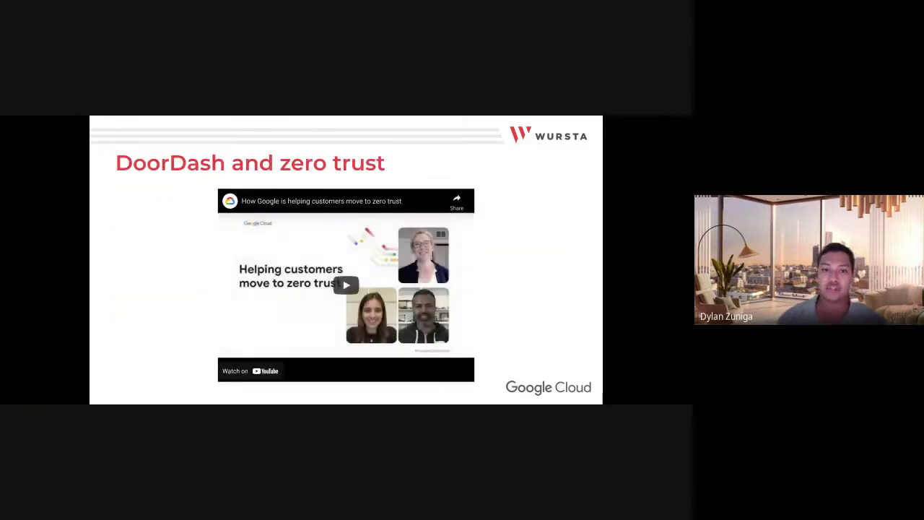